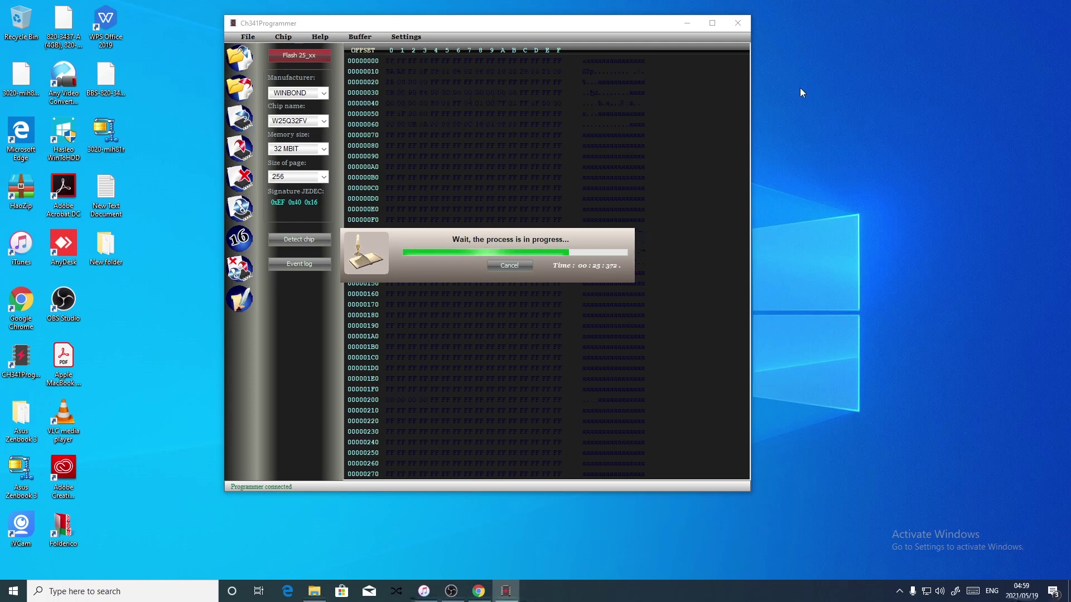
{"action": "right_click", "coordinate": [819, 83]}
{"action": "left_click", "coordinate": [834, 117]}
{"action": "right_click", "coordinate": [808, 58]}
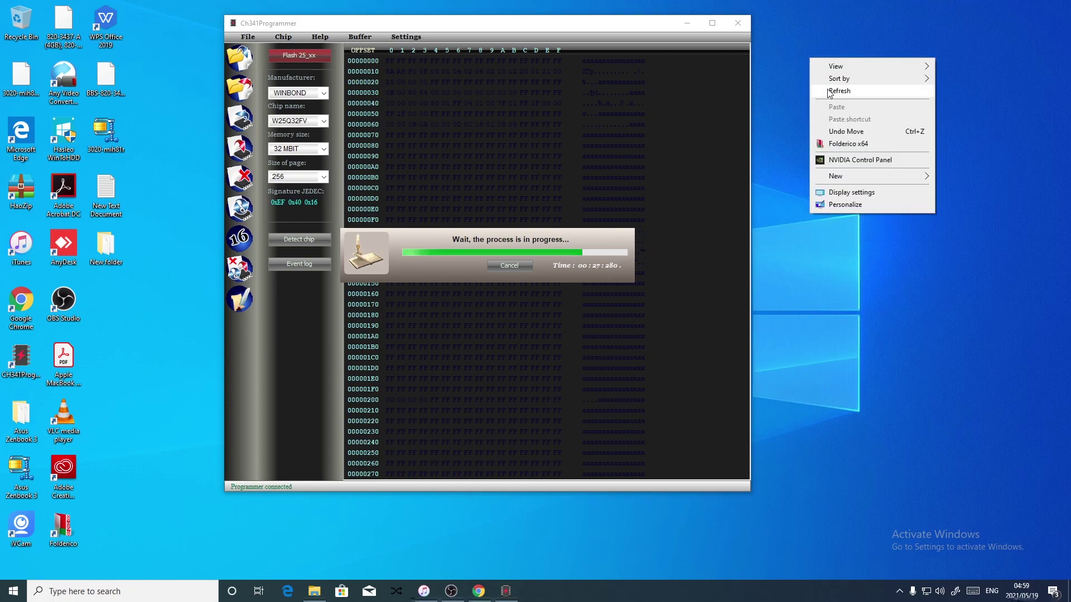
{"action": "left_click", "coordinate": [828, 88]}
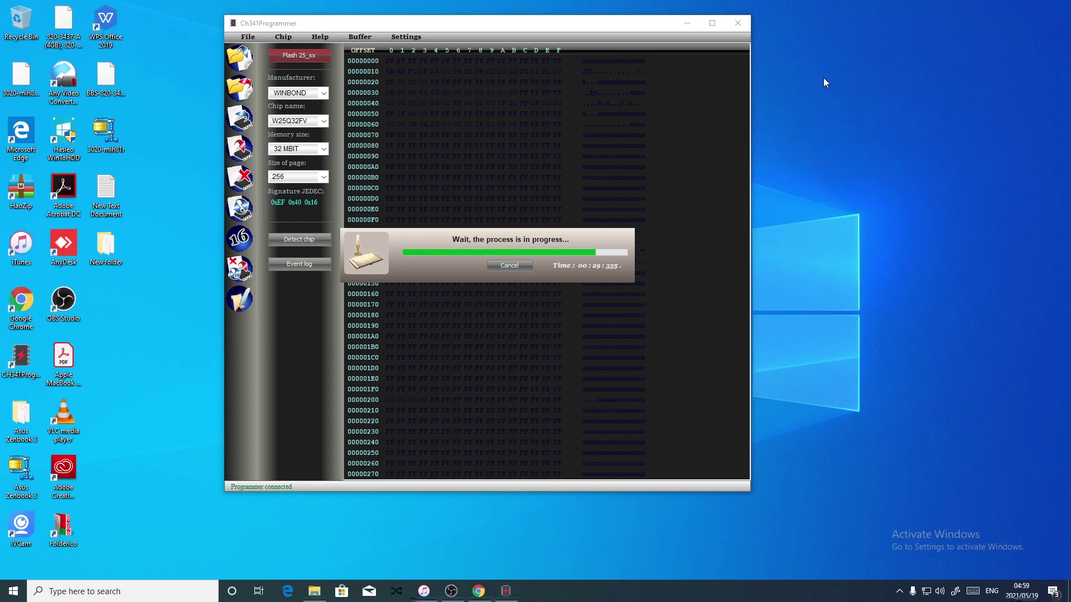
{"action": "right_click", "coordinate": [828, 41]}
{"action": "left_click", "coordinate": [871, 74]}
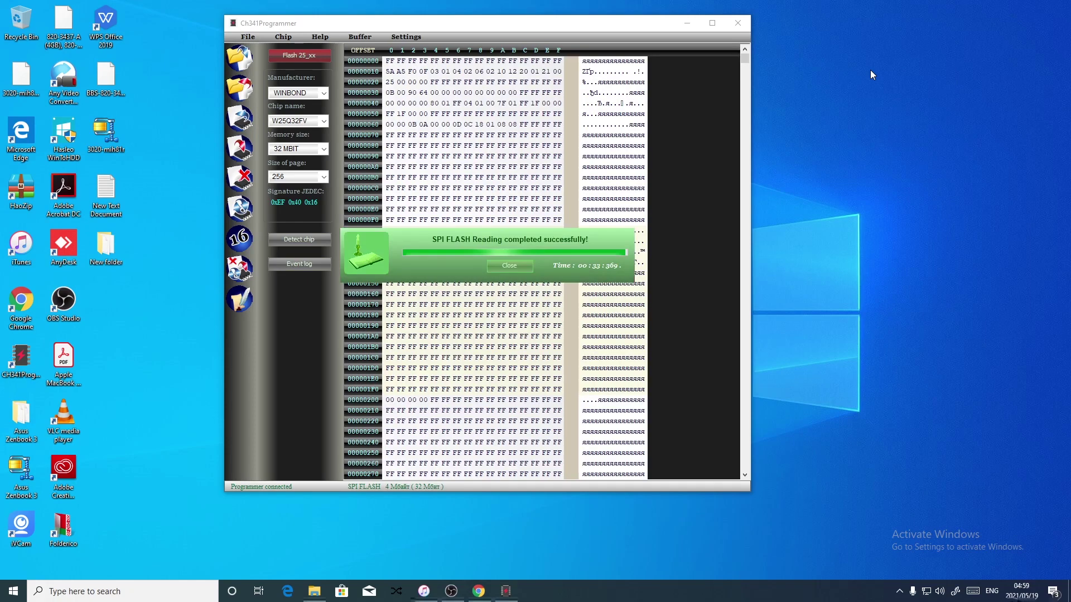
Dismiss the completed chip read and start saving the buffer into New folder inside Downloads
{"action": "left_click", "coordinate": [507, 266]}
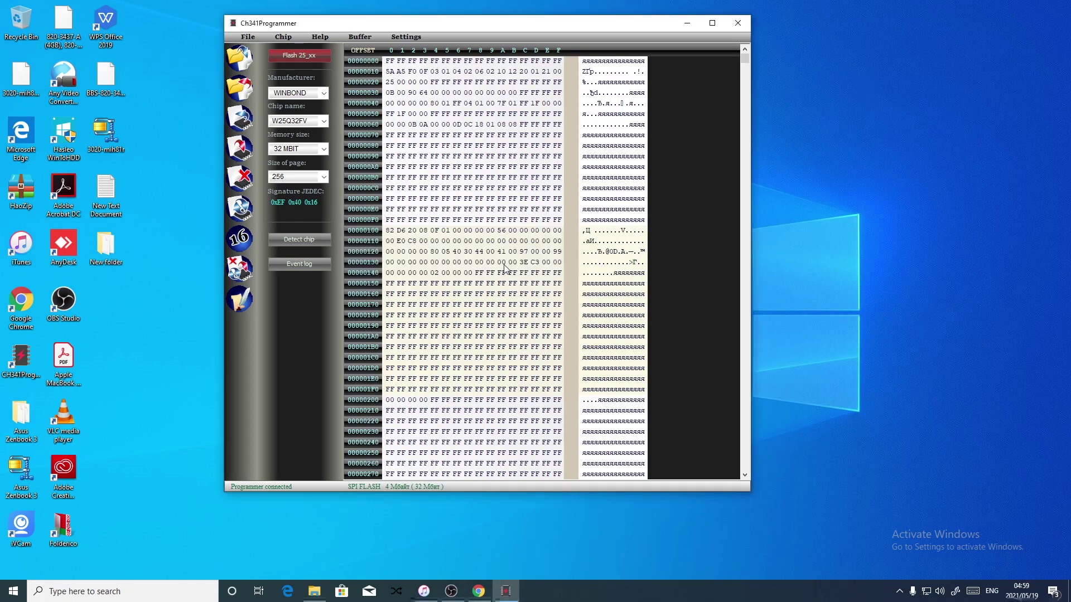
{"action": "left_click", "coordinate": [241, 87]}
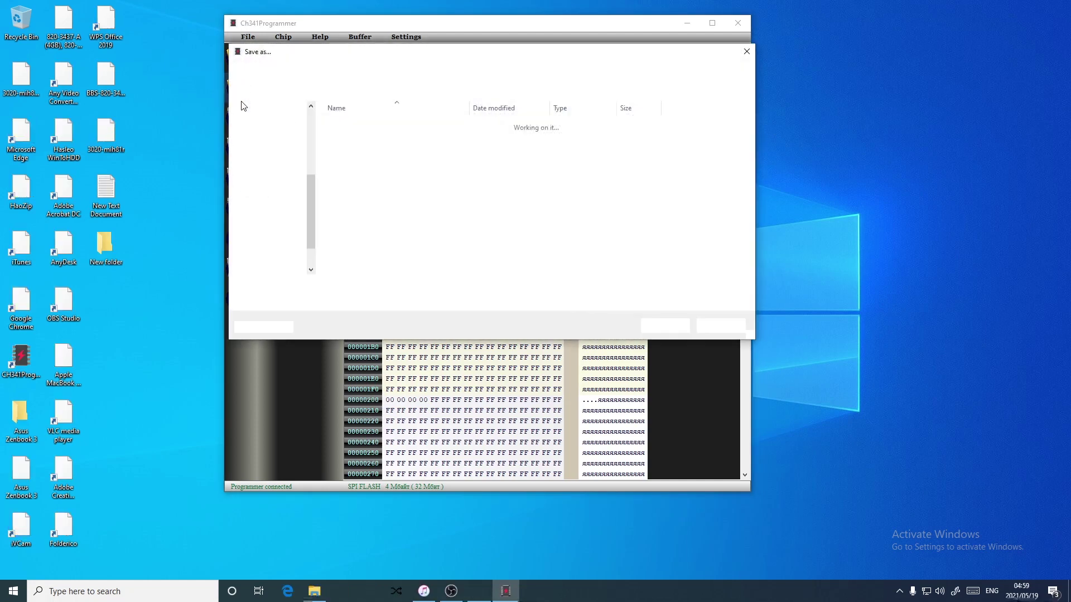
{"action": "left_click", "coordinate": [265, 166]}
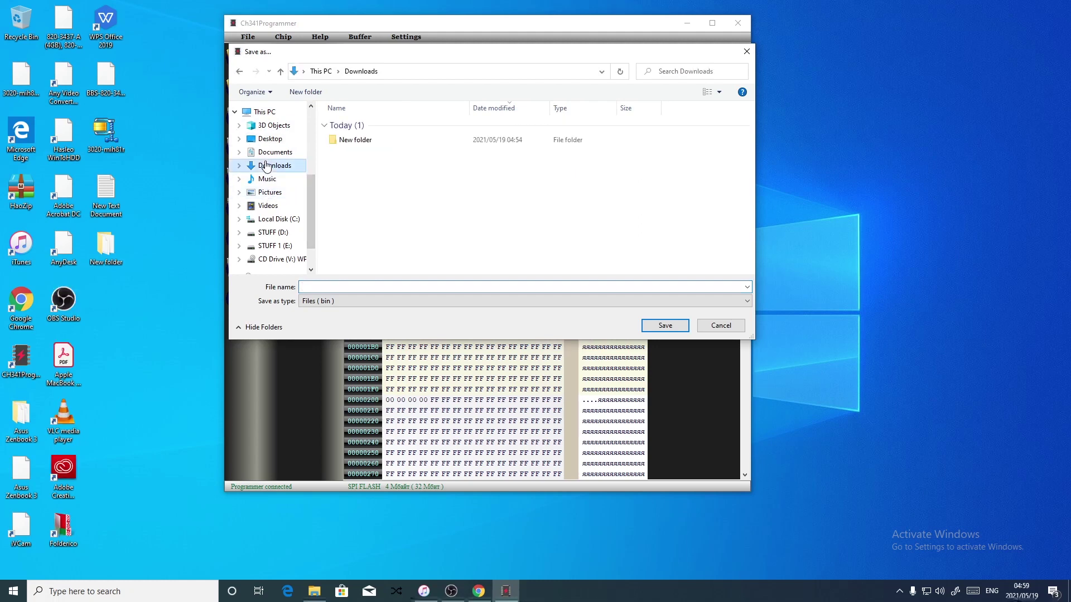
{"action": "double_click", "coordinate": [356, 135]}
Create a subfolder named Backup inside Downloads > New folder
{"action": "right_click", "coordinate": [343, 180]}
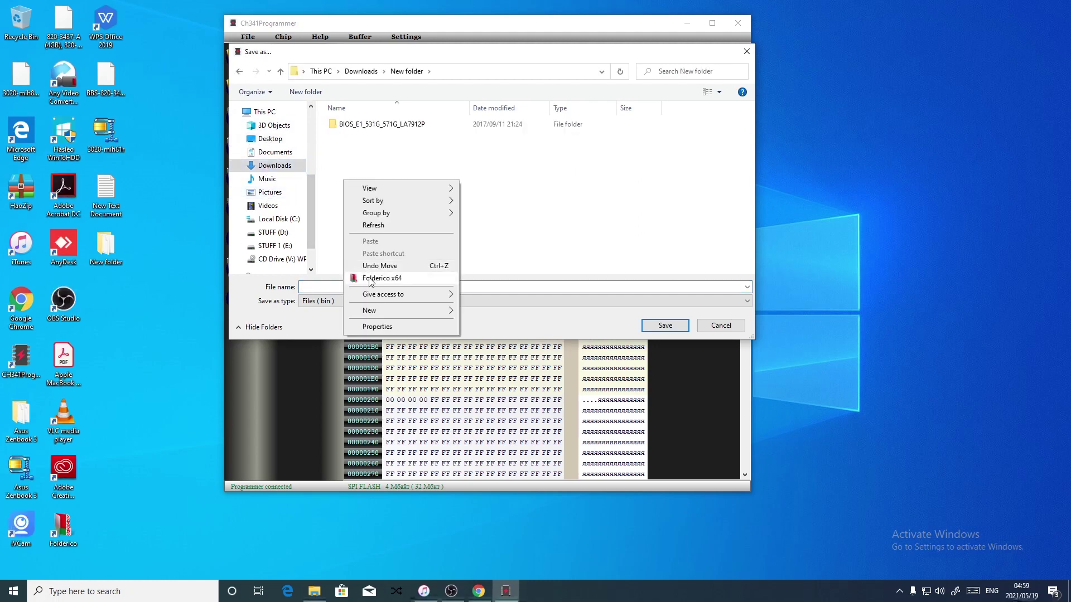
{"action": "mouse_move", "coordinate": [383, 310]}
{"action": "left_click", "coordinate": [474, 312]}
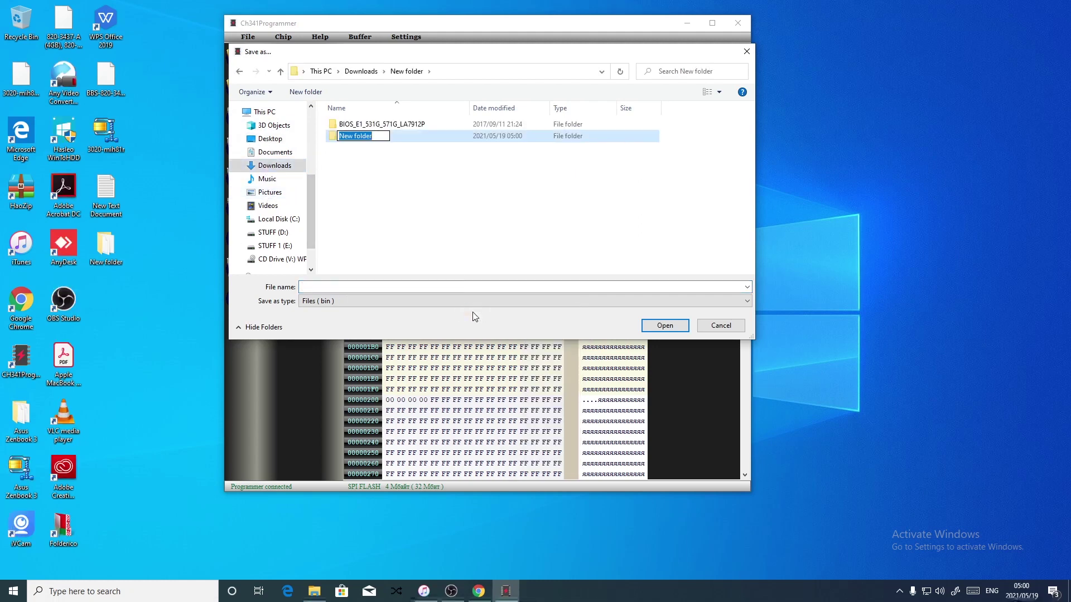
{"action": "left_click", "coordinate": [973, 591]}
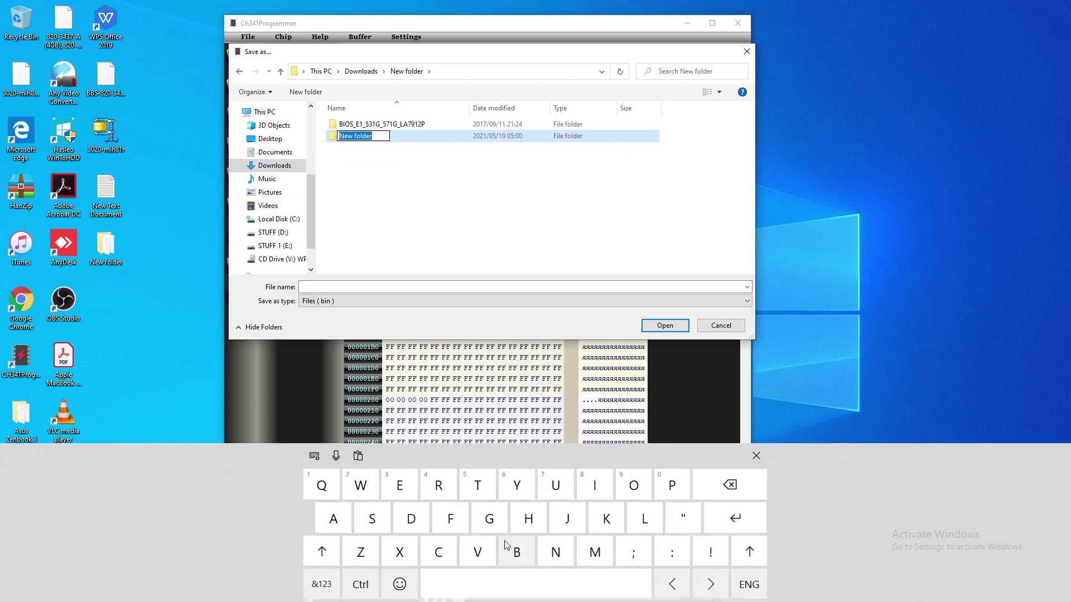
{"action": "left_click", "coordinate": [502, 558]}
{"action": "left_click", "coordinate": [333, 519]}
{"action": "left_click", "coordinate": [439, 552]}
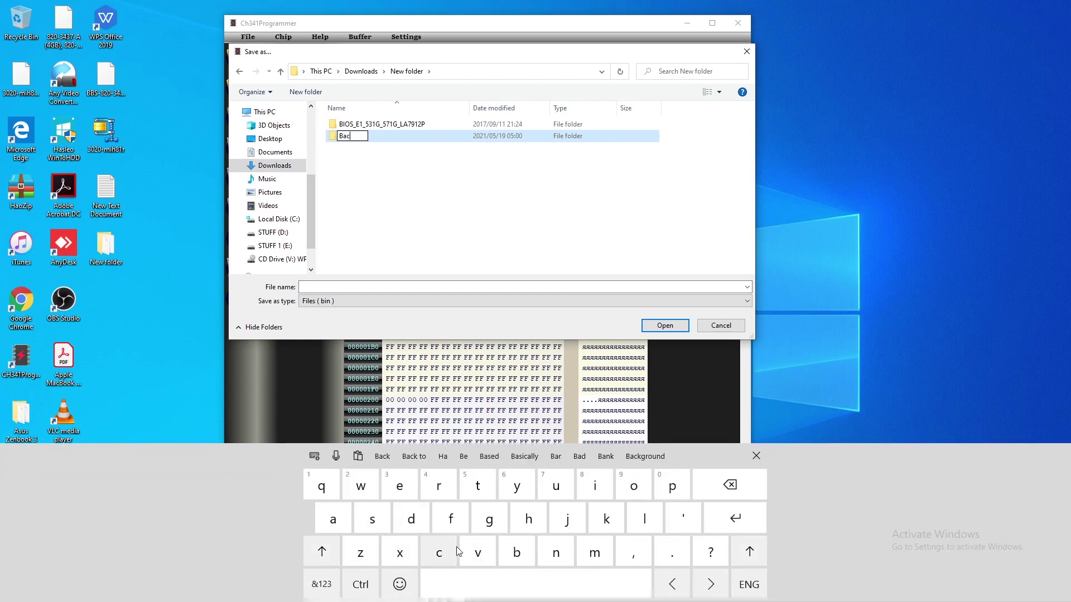
{"action": "left_click", "coordinate": [607, 518]}
{"action": "left_click", "coordinate": [556, 485]}
{"action": "left_click", "coordinate": [672, 486]}
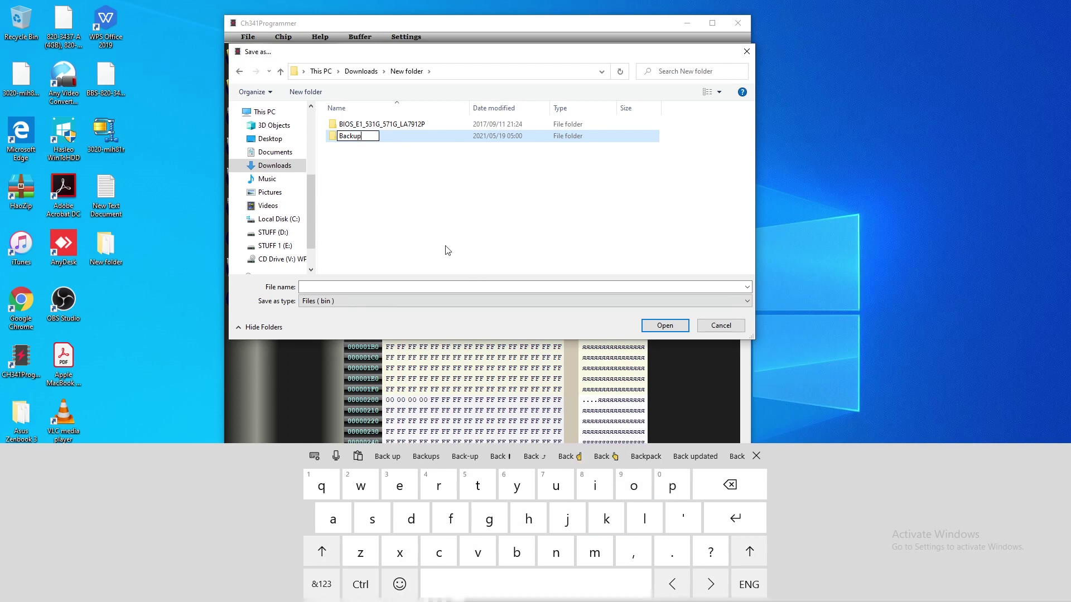
{"action": "left_click", "coordinate": [380, 178]}
Save the chip dump as U36.bin in the Backup folder and hide the on-screen keyboard
{"action": "double_click", "coordinate": [353, 124]}
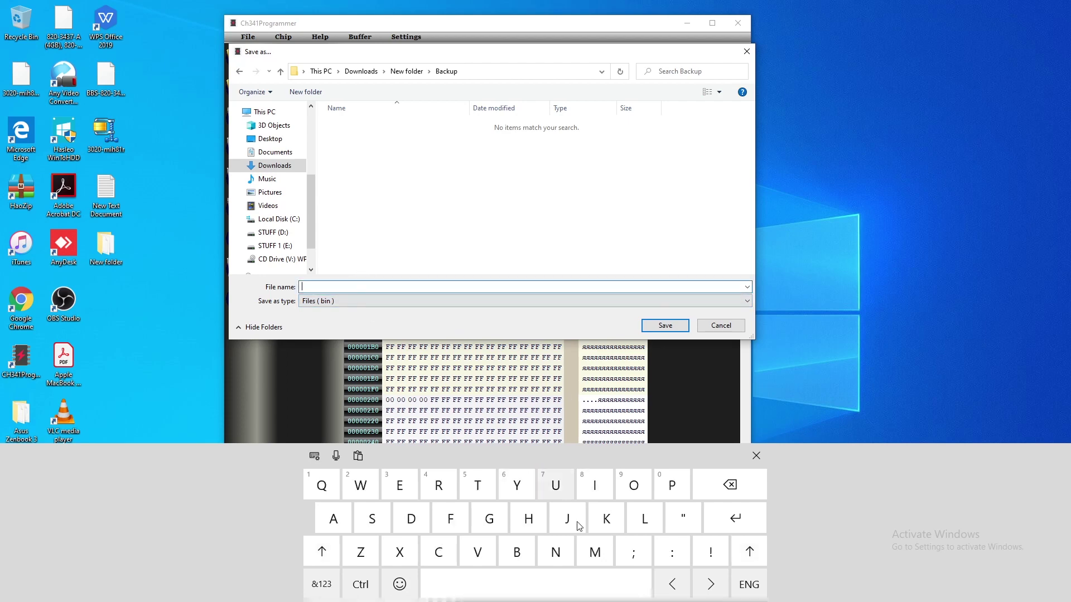
{"action": "left_click", "coordinate": [556, 487]}
{"action": "left_click", "coordinate": [322, 584]}
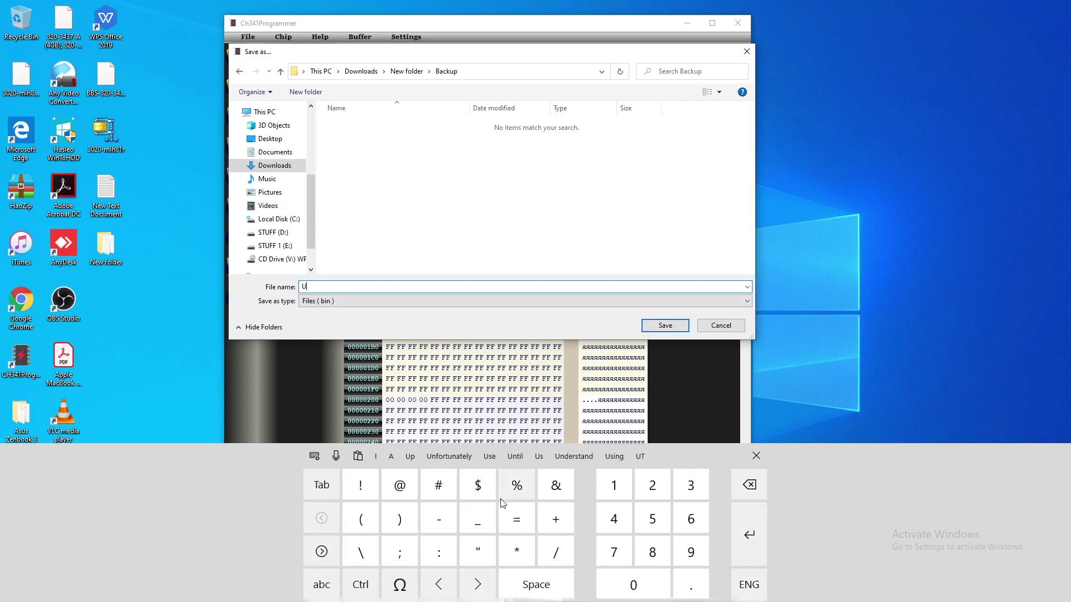
{"action": "left_click", "coordinate": [690, 485]}
{"action": "left_click", "coordinate": [691, 518]}
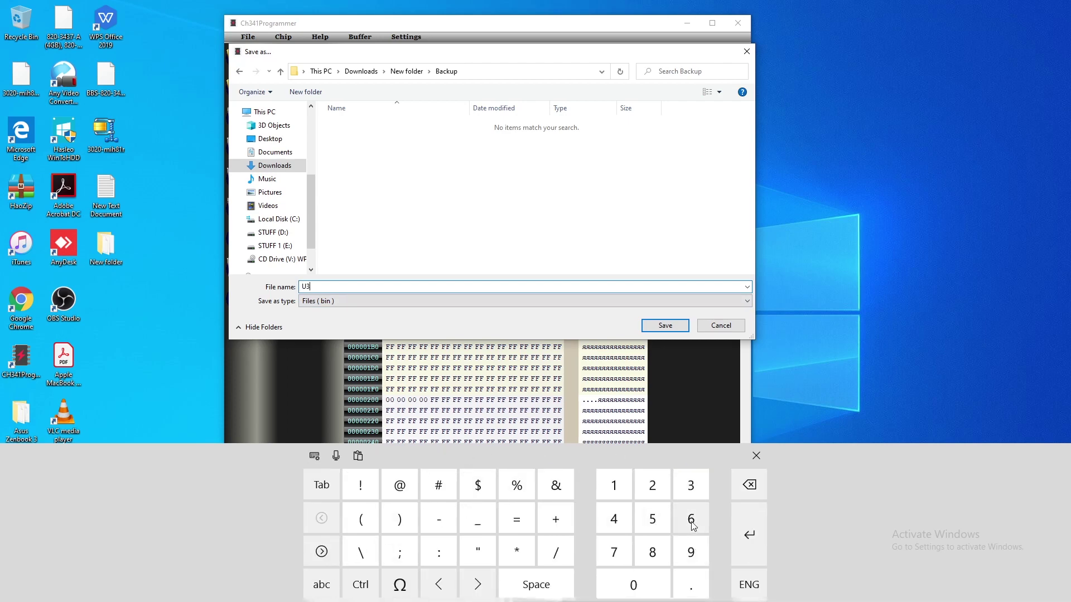
{"action": "left_click", "coordinate": [690, 585]}
{"action": "left_click", "coordinate": [321, 583]}
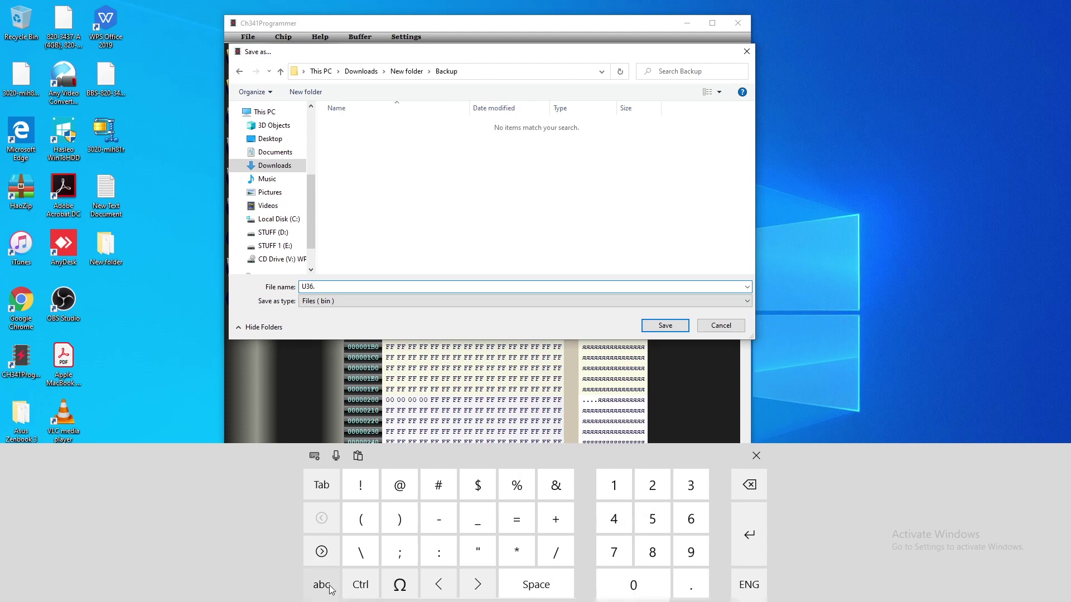
{"action": "left_click", "coordinate": [509, 552]}
{"action": "left_click", "coordinate": [595, 485]}
{"action": "left_click", "coordinate": [556, 552]}
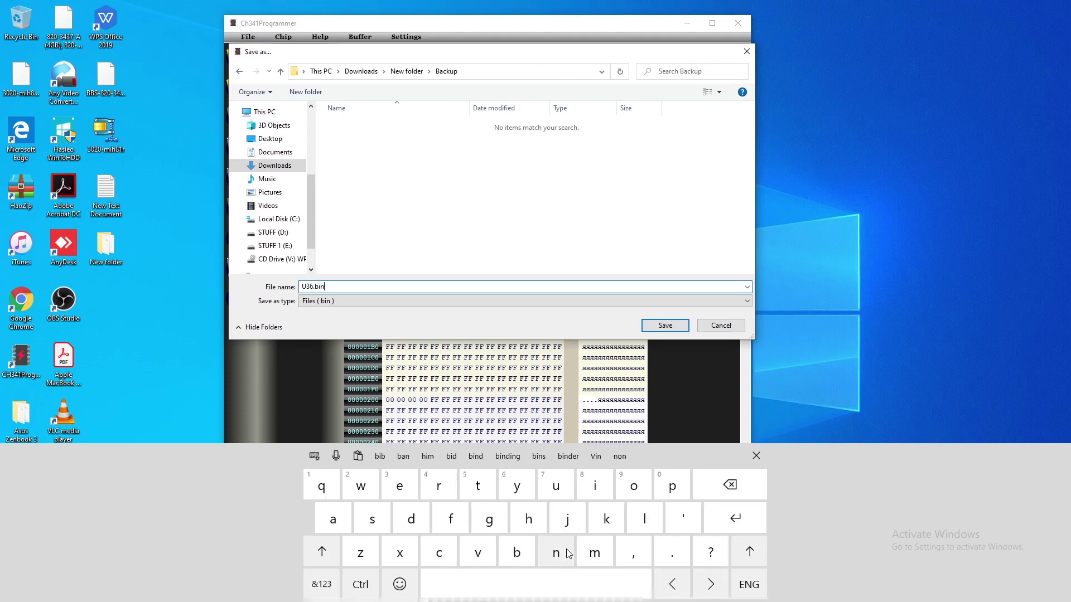
{"action": "left_click", "coordinate": [653, 328]}
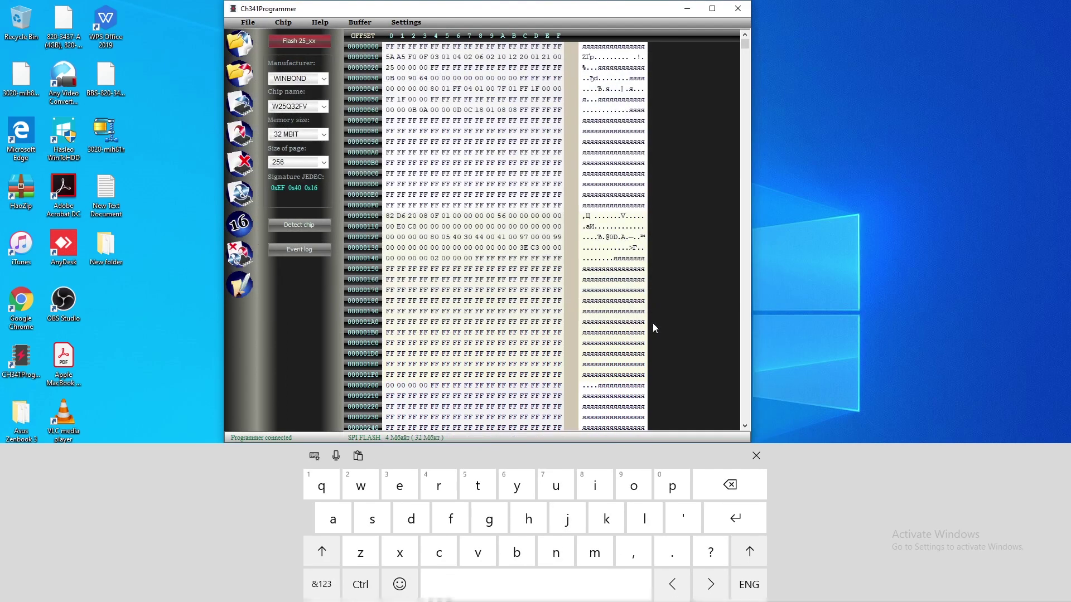
{"action": "left_click", "coordinate": [756, 455]}
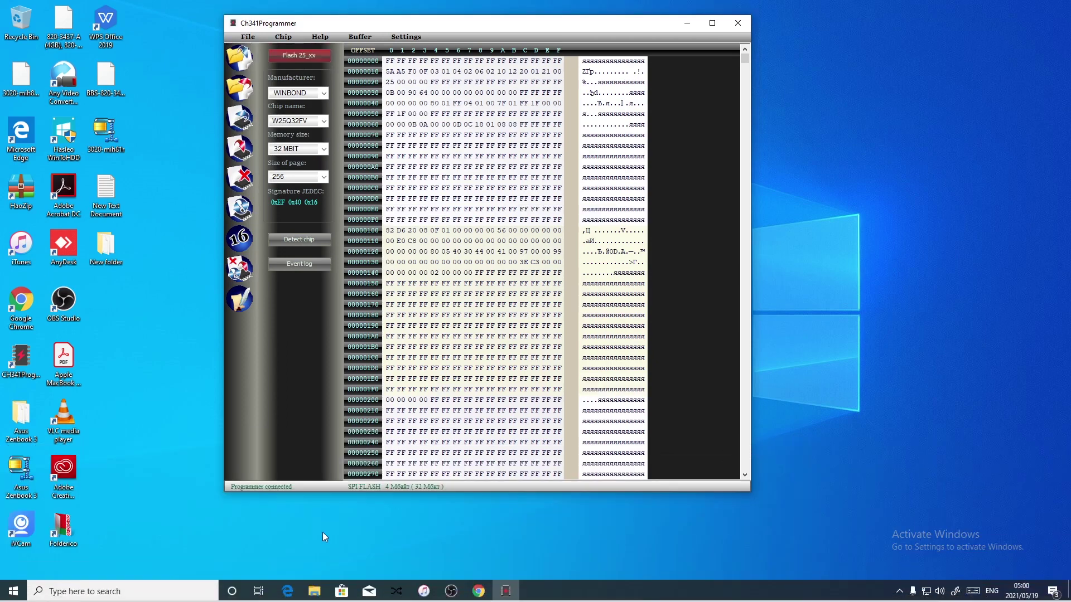
Check the size of U36.bin in the Backup folder in File Explorer, then close the folder window
{"action": "left_click", "coordinate": [314, 592]}
{"action": "left_click", "coordinate": [349, 94]}
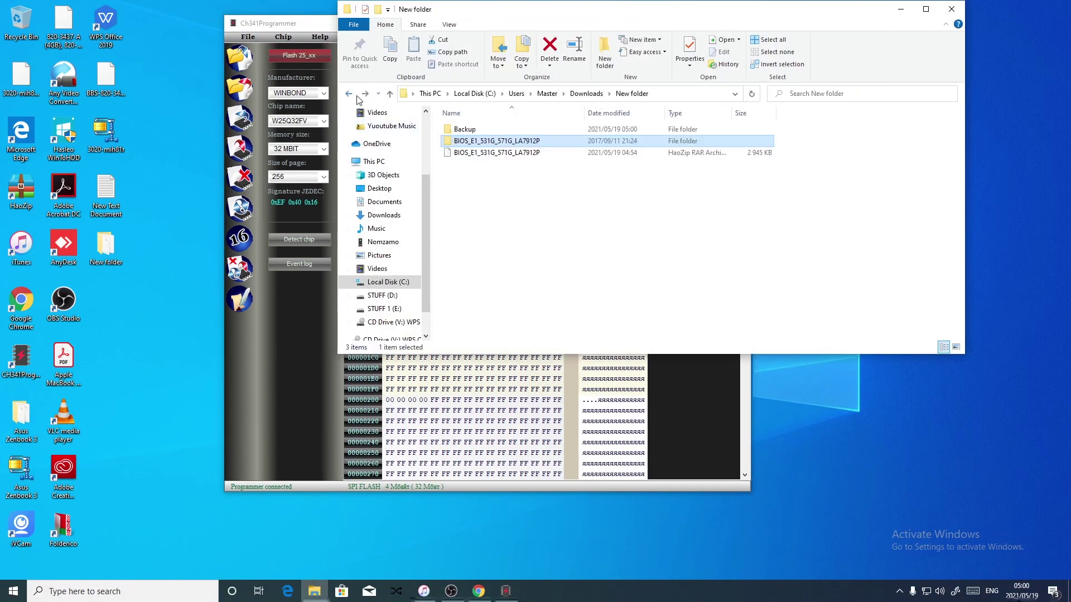
{"action": "double_click", "coordinate": [462, 130]}
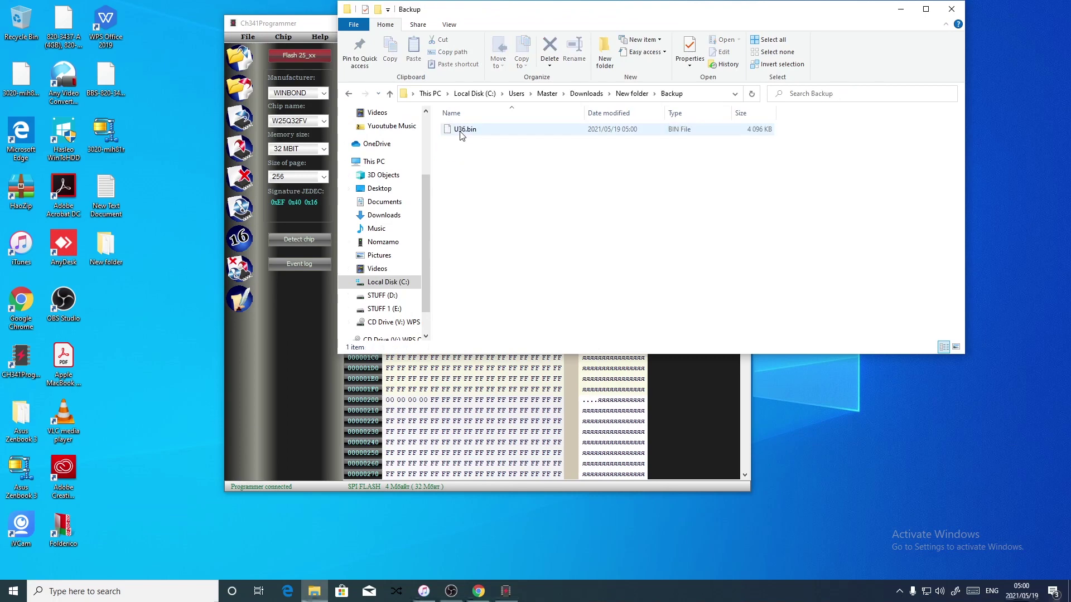
{"action": "left_click", "coordinate": [712, 131]}
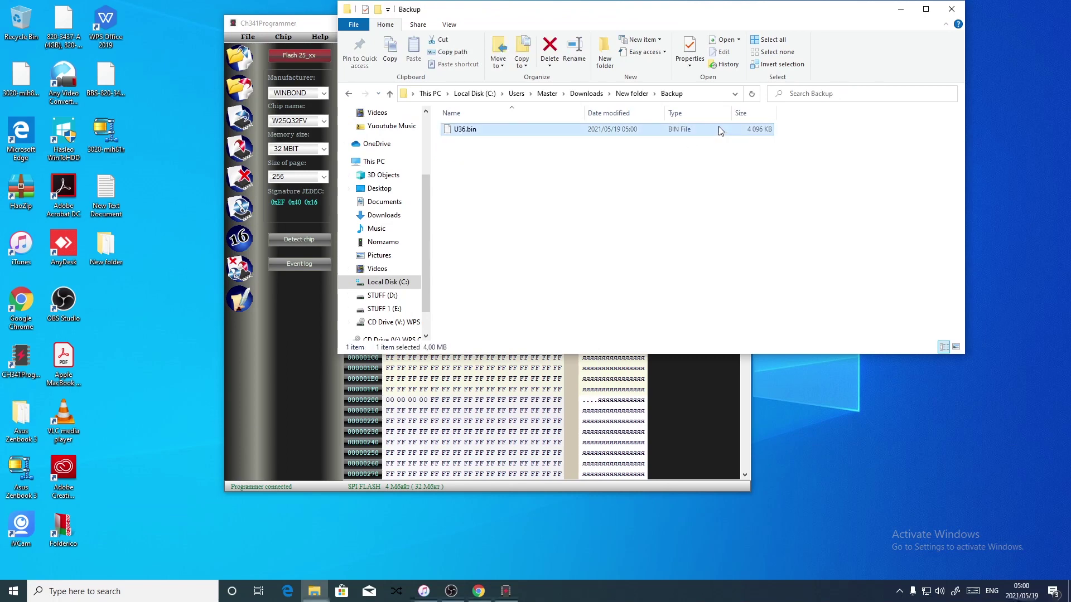
{"action": "left_click", "coordinate": [561, 175]}
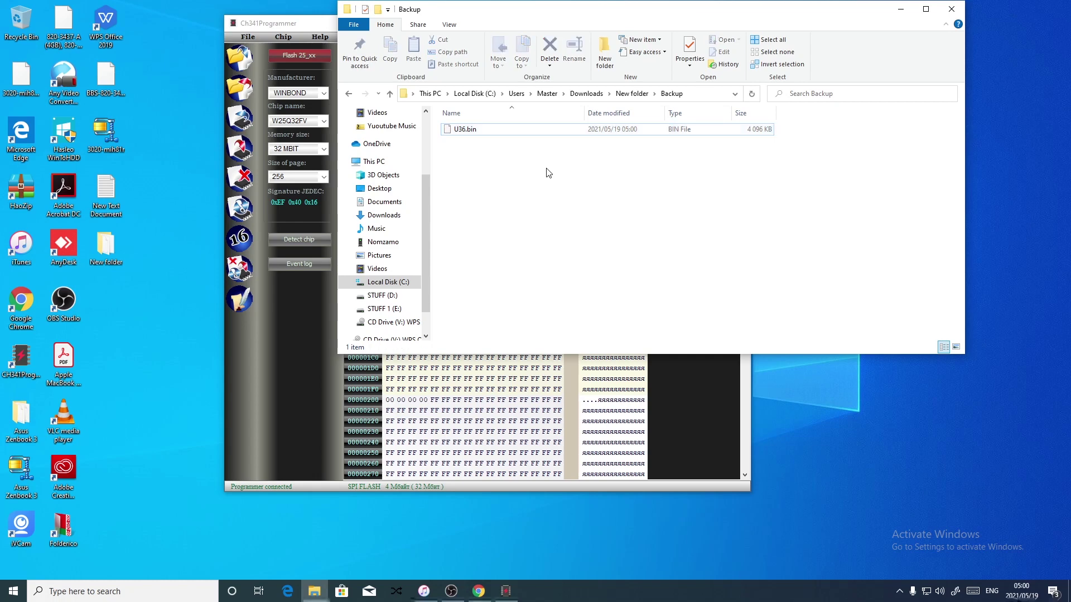
{"action": "left_click", "coordinate": [522, 134]}
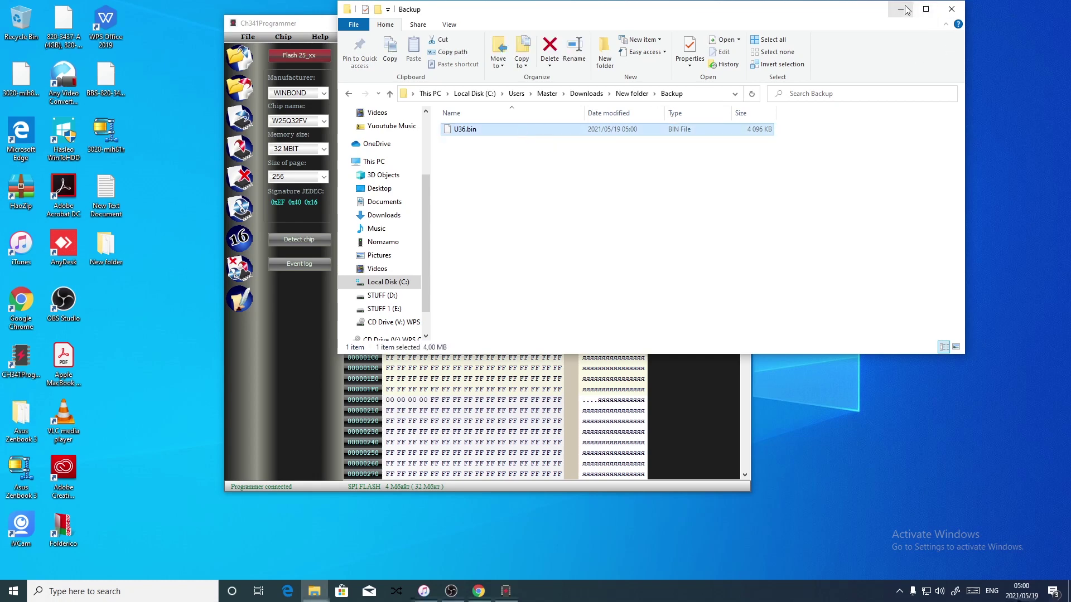
{"action": "left_click", "coordinate": [953, 10]}
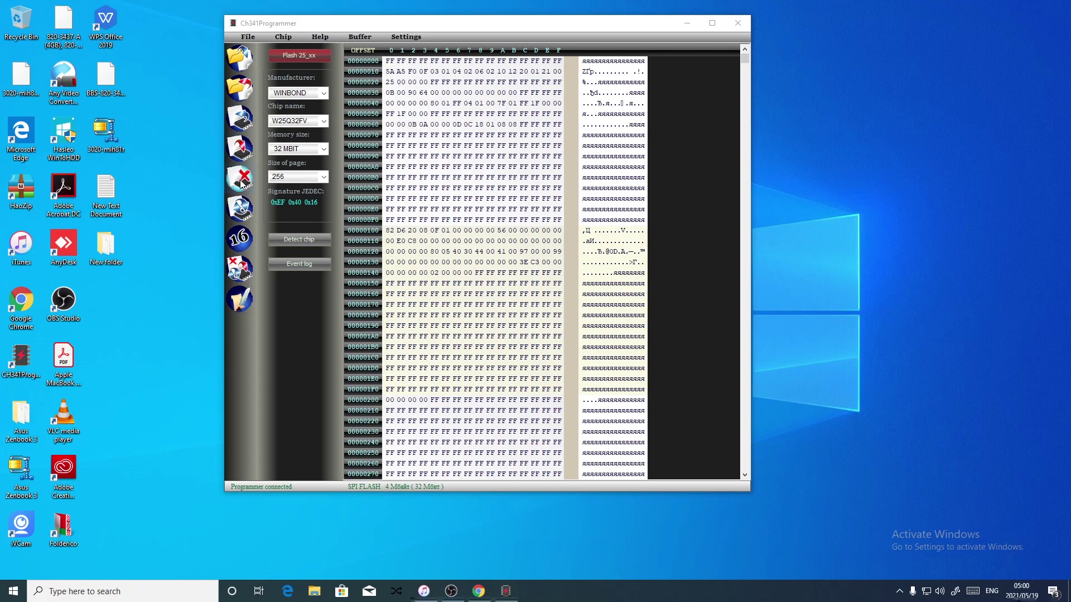
{"action": "right_click", "coordinate": [180, 119]}
{"action": "left_click", "coordinate": [198, 152]}
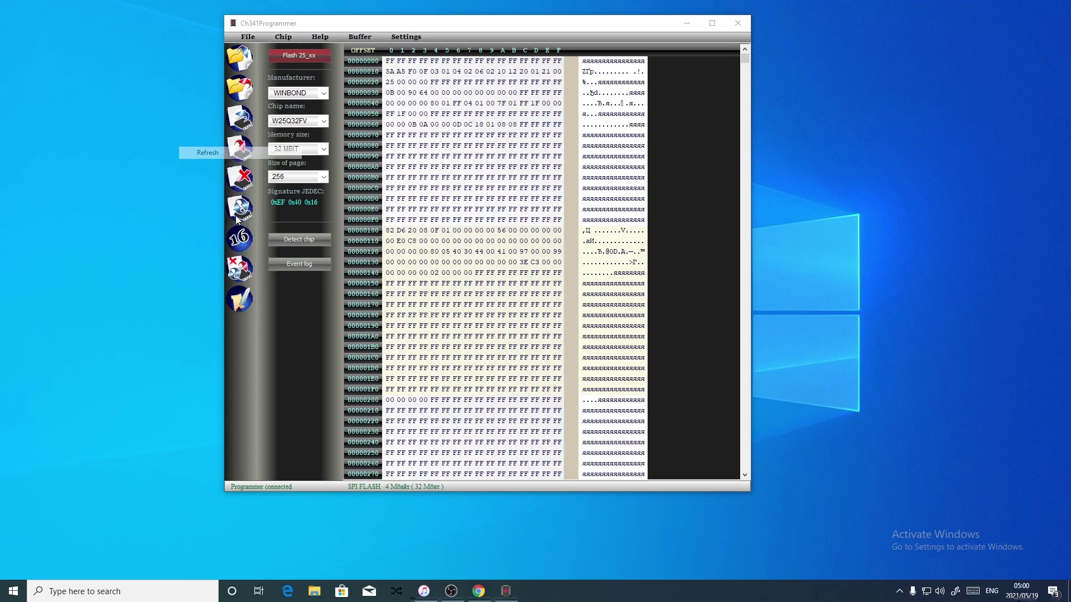
Erase the W25Q32FV flash chip and dismiss the completion message
{"action": "left_click", "coordinate": [252, 340]}
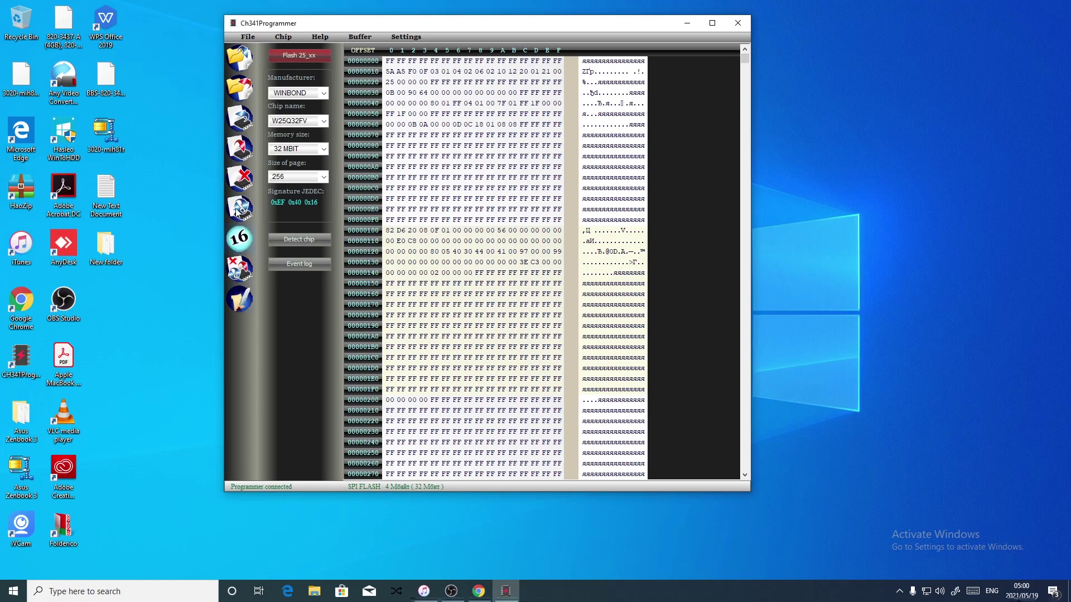
{"action": "left_click", "coordinate": [239, 180]}
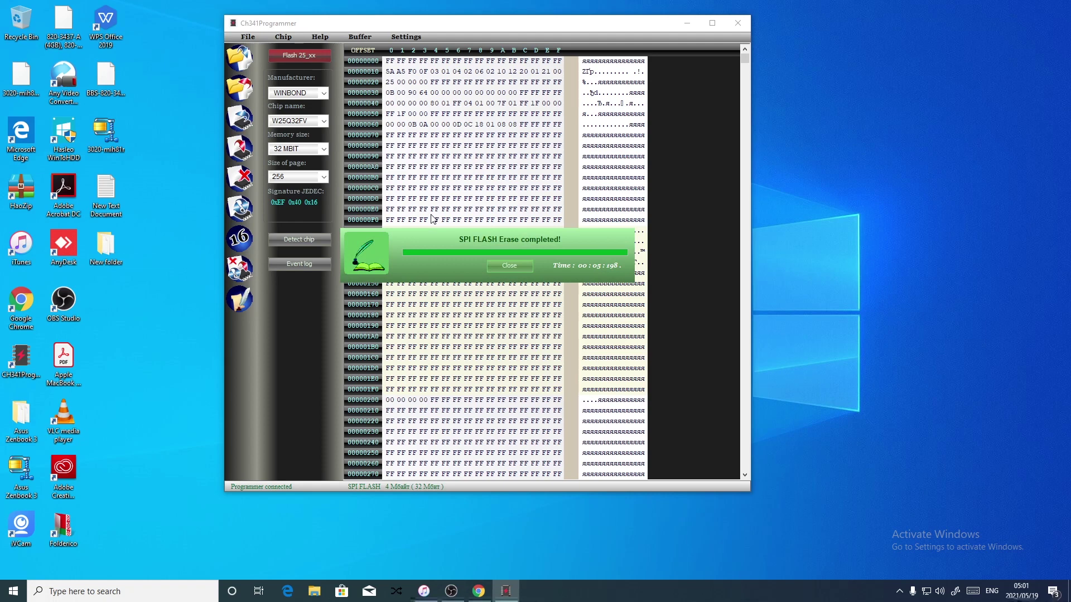
{"action": "right_click", "coordinate": [860, 126]}
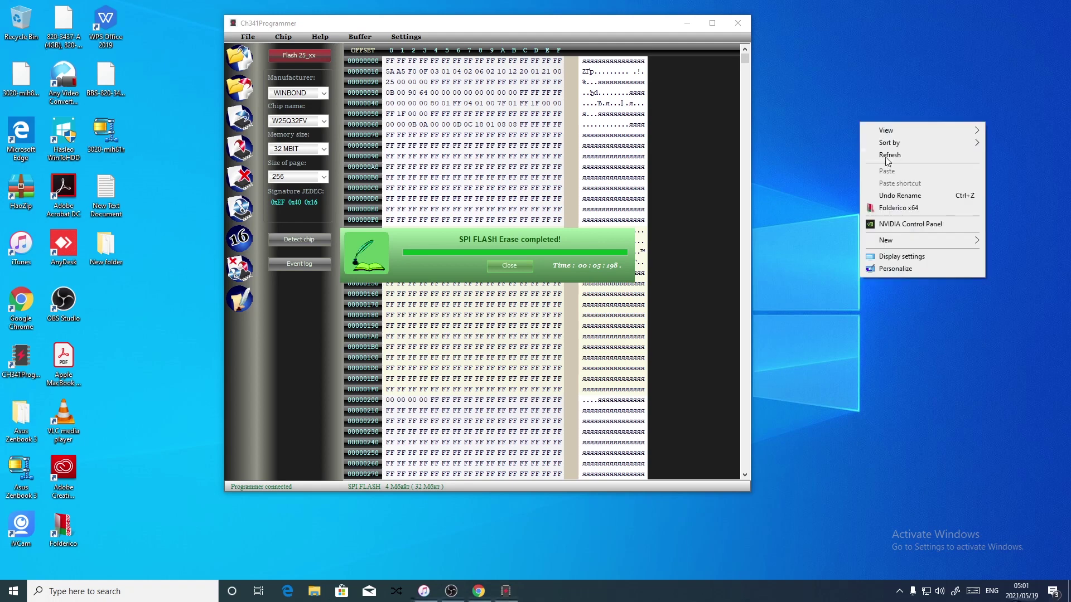
{"action": "left_click", "coordinate": [881, 155]}
{"action": "right_click", "coordinate": [918, 81]}
{"action": "left_click", "coordinate": [930, 114]}
{"action": "right_click", "coordinate": [939, 50]}
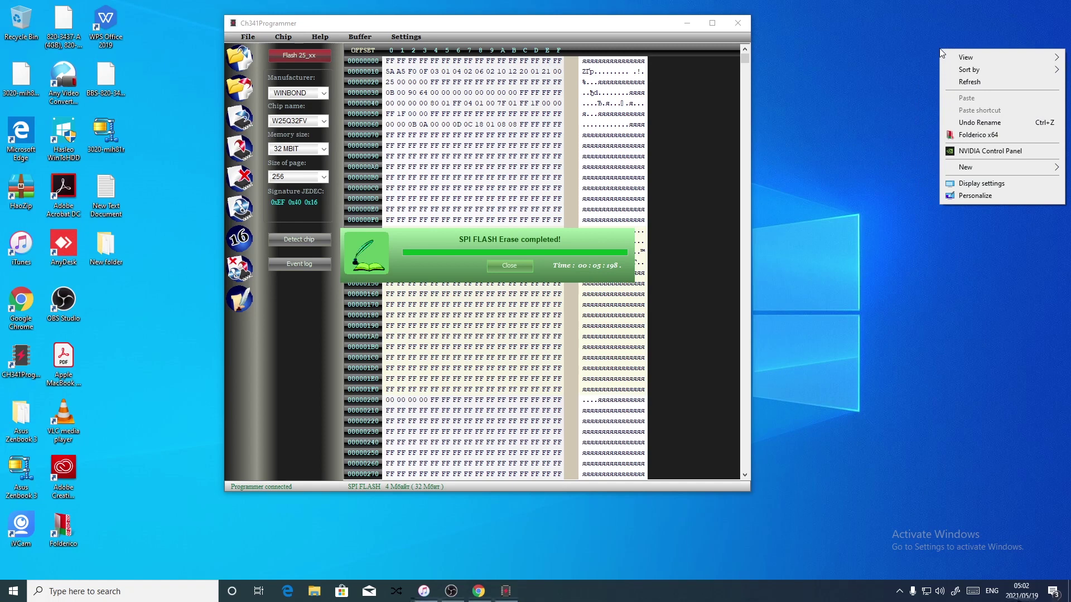
{"action": "left_click", "coordinate": [510, 265]}
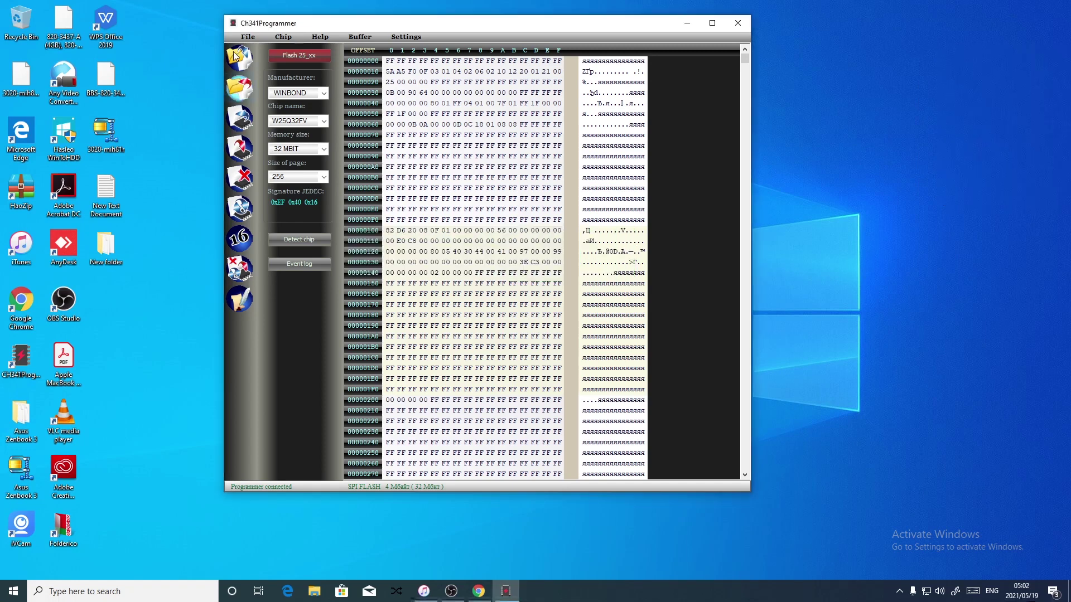
{"action": "left_click", "coordinate": [239, 154]}
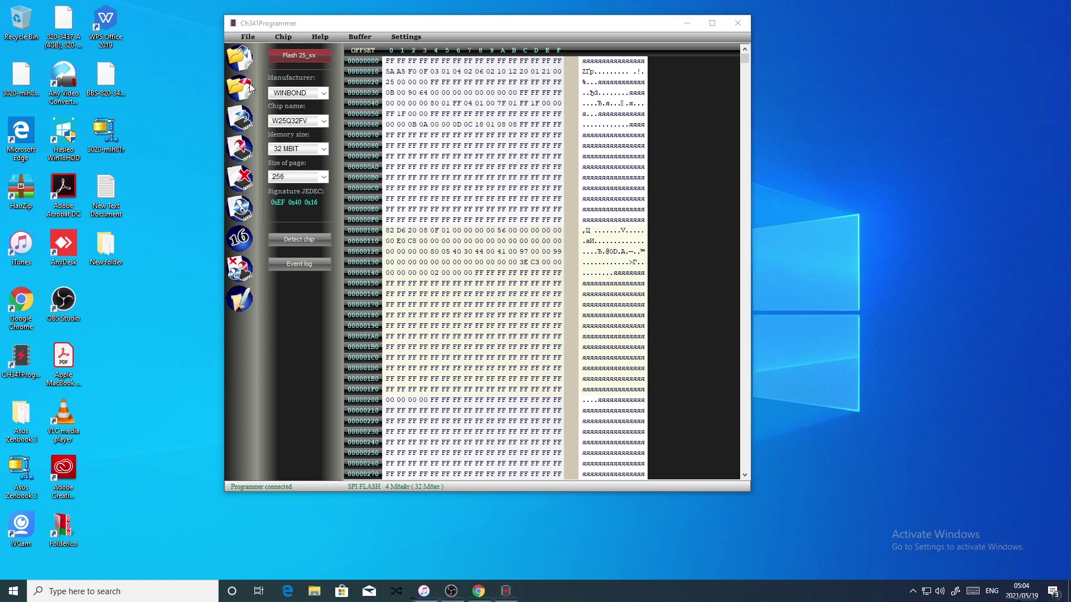
{"action": "right_click", "coordinate": [948, 53]}
{"action": "left_click", "coordinate": [992, 90]}
{"action": "right_click", "coordinate": [958, 37]}
{"action": "left_click", "coordinate": [976, 67]}
Read the erased W25Q32FV chip back into the buffer and move the progress window clear of the hex data
{"action": "left_click", "coordinate": [268, 356]}
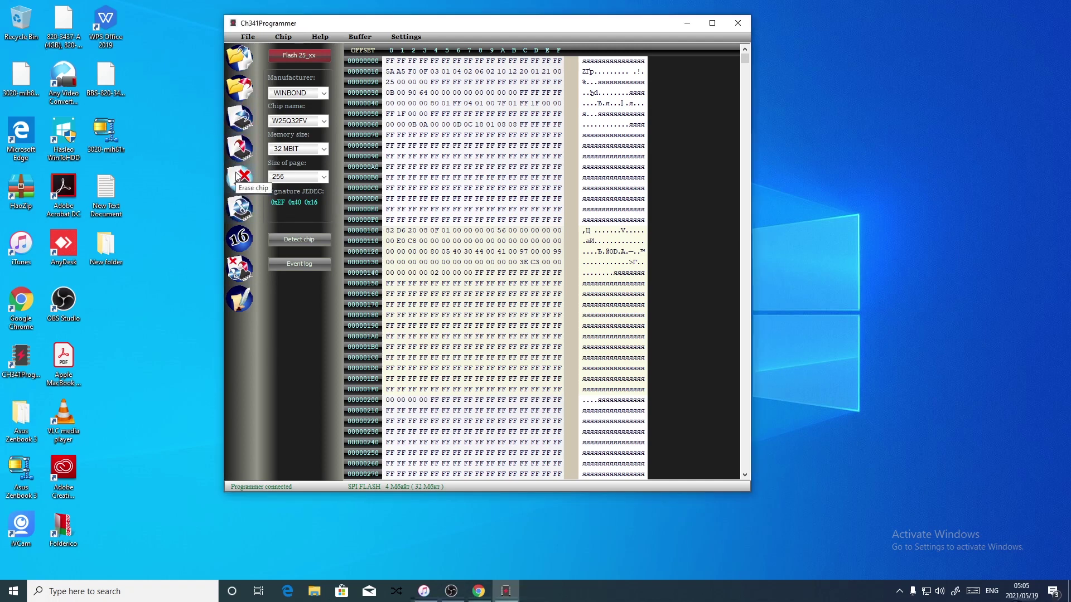
{"action": "left_click", "coordinate": [240, 118]}
{"action": "left_click_drag", "start_coordinate": [519, 238], "coordinate": [923, 137]}
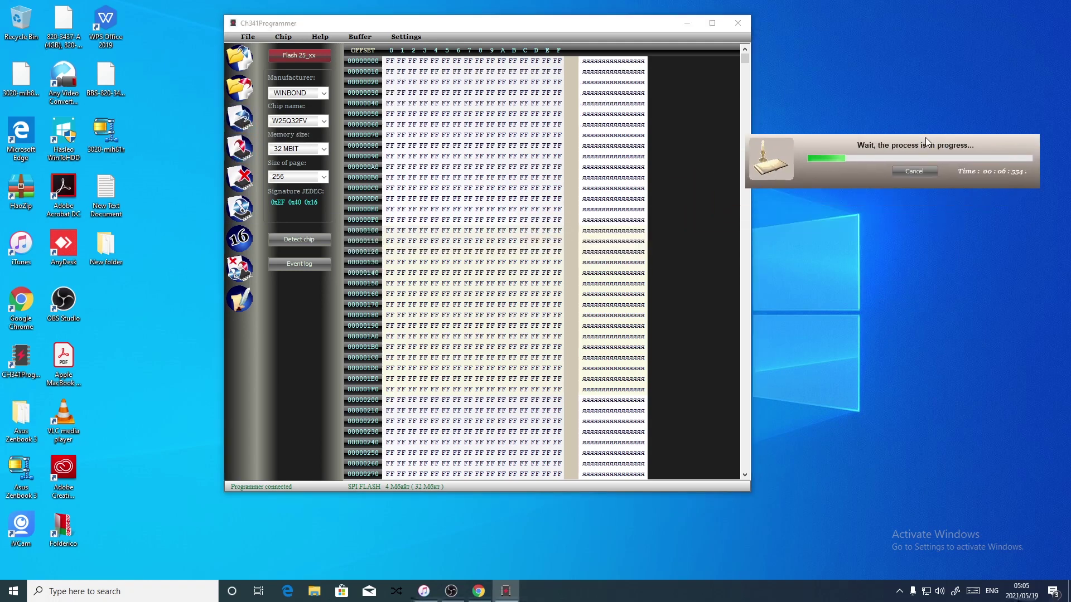
{"action": "right_click", "coordinate": [947, 228]}
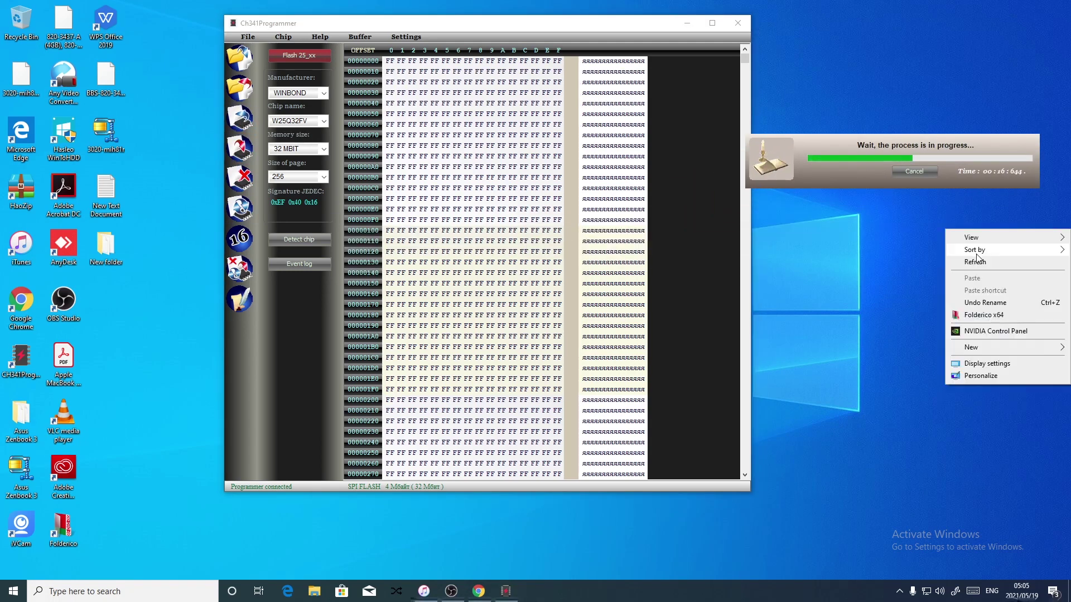
{"action": "right_click", "coordinate": [966, 222]}
{"action": "left_click", "coordinate": [967, 248]}
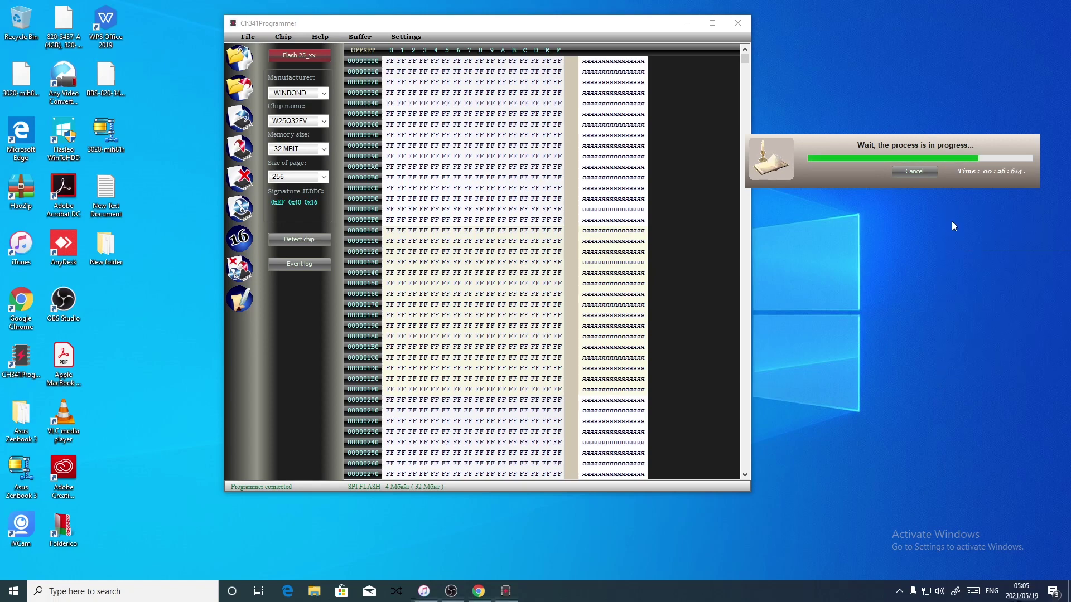
{"action": "right_click", "coordinate": [921, 230]}
{"action": "left_click", "coordinate": [943, 261]}
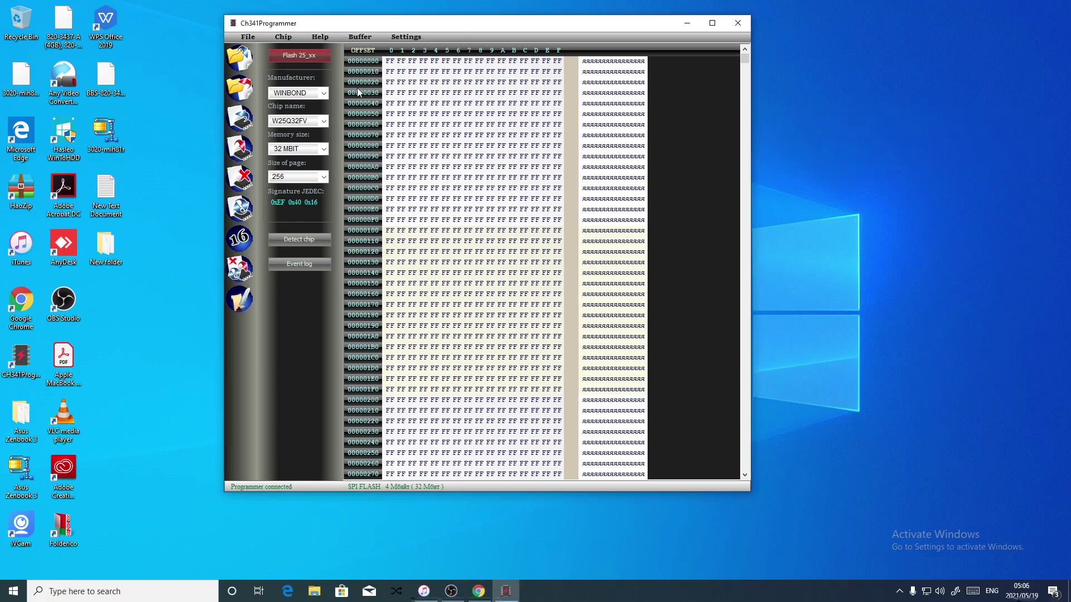
Load Q5WV1x4M(1).bin from the BIOS_E1_531G_571G_LA7912P folder inside Downloads > New folder into the buffer
{"action": "left_click", "coordinate": [234, 58]}
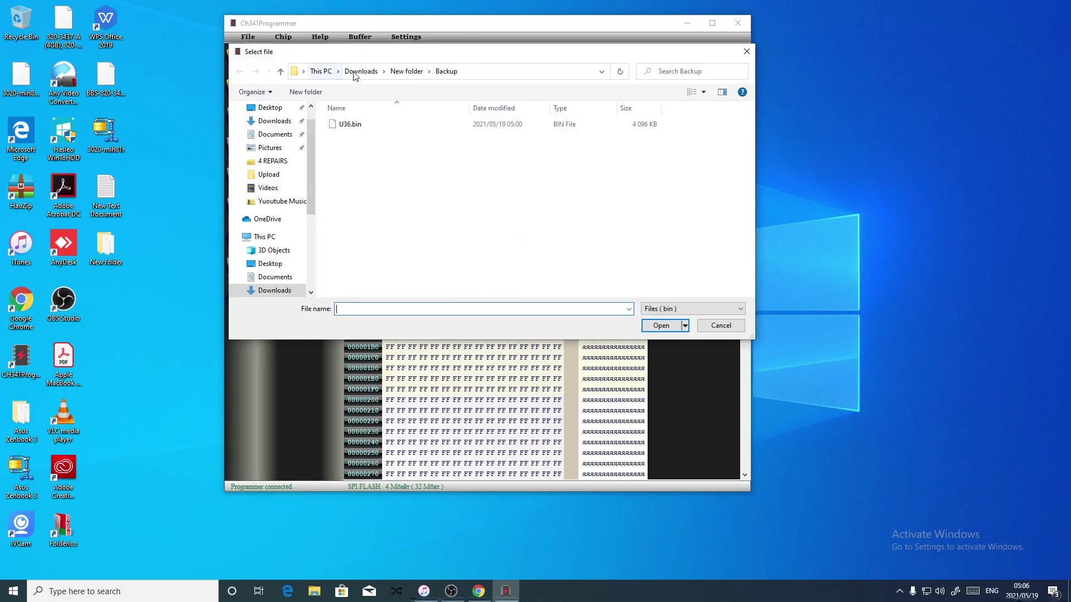
{"action": "left_click", "coordinate": [406, 71]}
{"action": "double_click", "coordinate": [351, 137]}
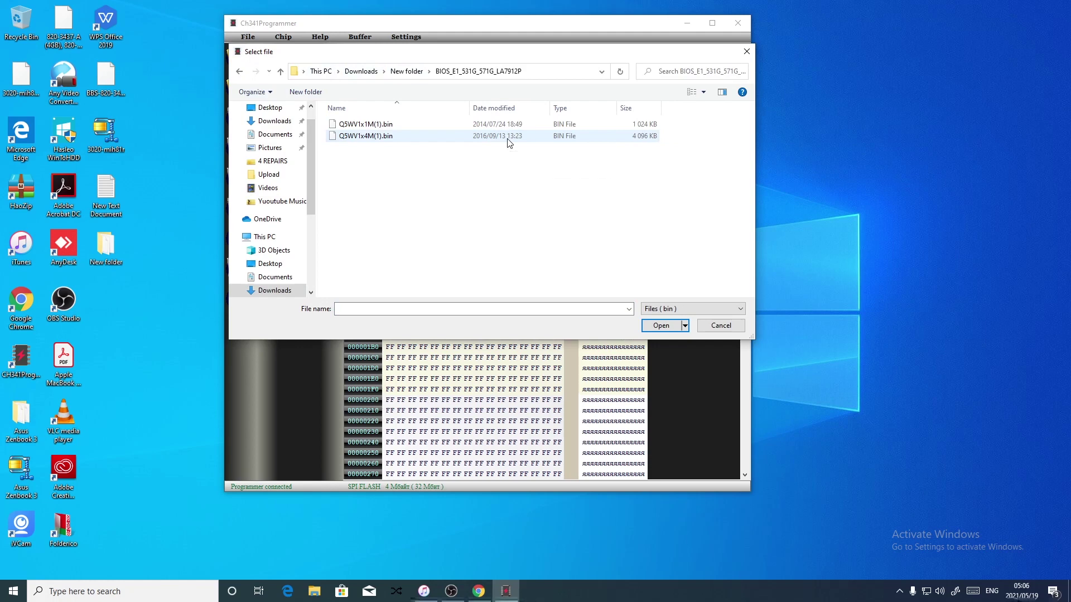
{"action": "left_click", "coordinate": [507, 138]}
{"action": "left_click", "coordinate": [671, 327]}
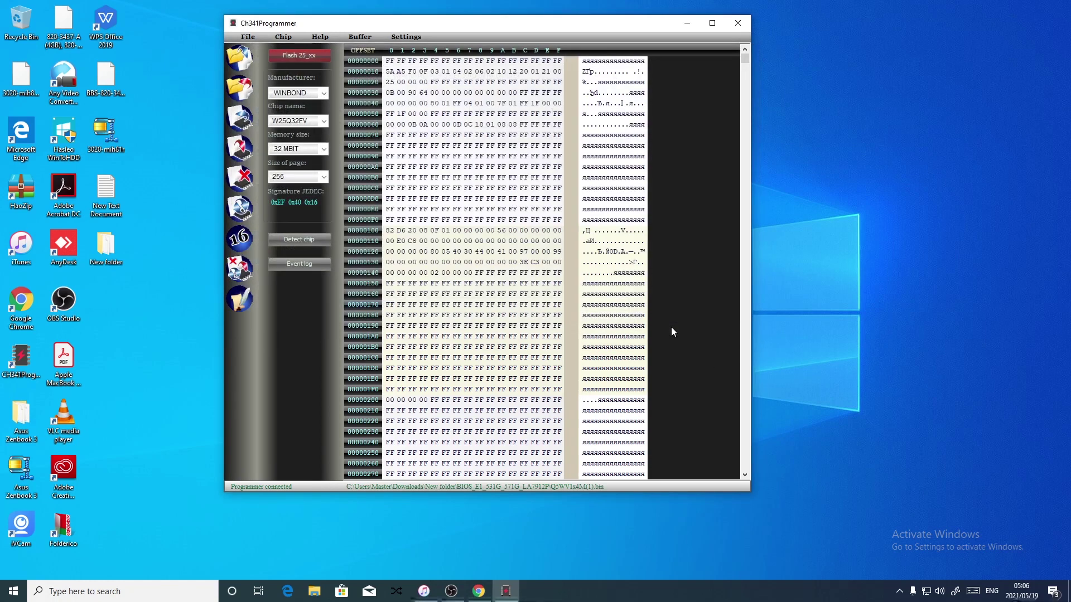
Write the loaded BIOS file to the W25Q32FV flash chip and dismiss the completion message
{"action": "left_click", "coordinate": [238, 149]}
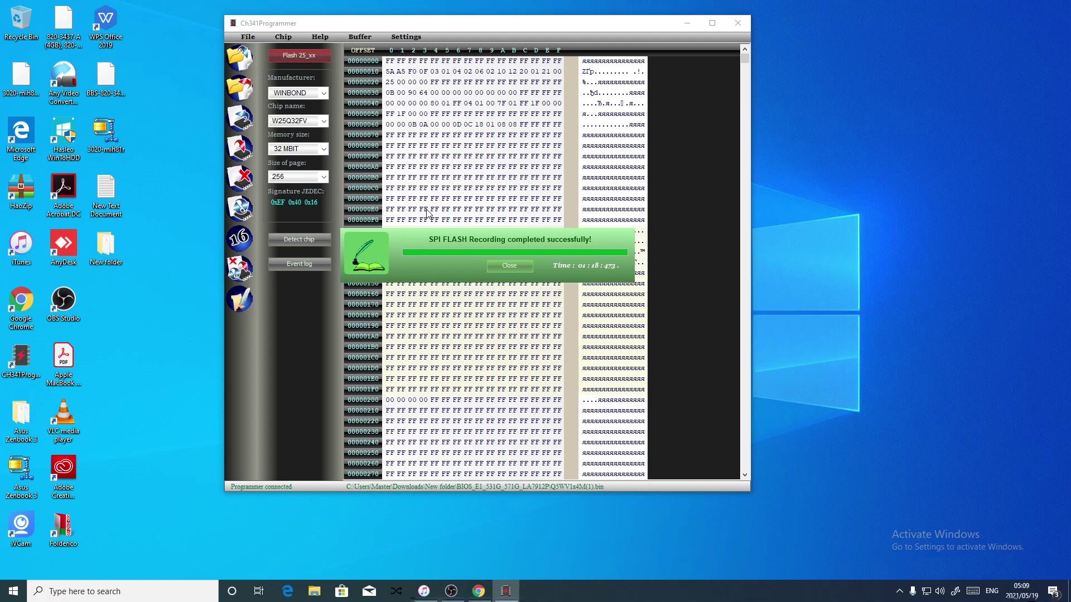
{"action": "left_click", "coordinate": [510, 266]}
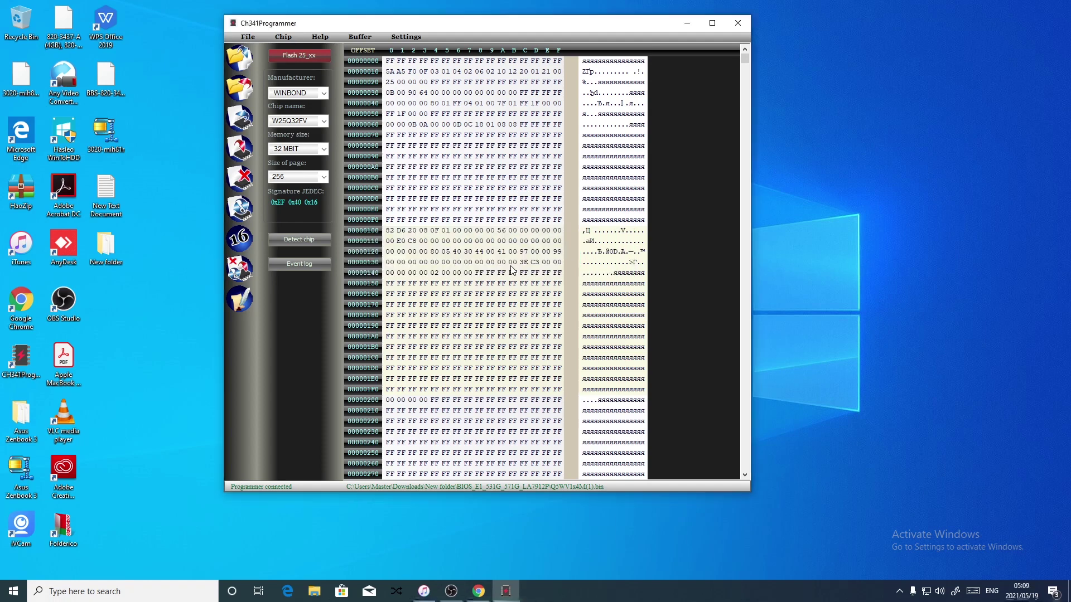
Verify the flash chip's contents against the loaded BIOS file, then close the programmer
{"action": "left_click", "coordinate": [241, 209]}
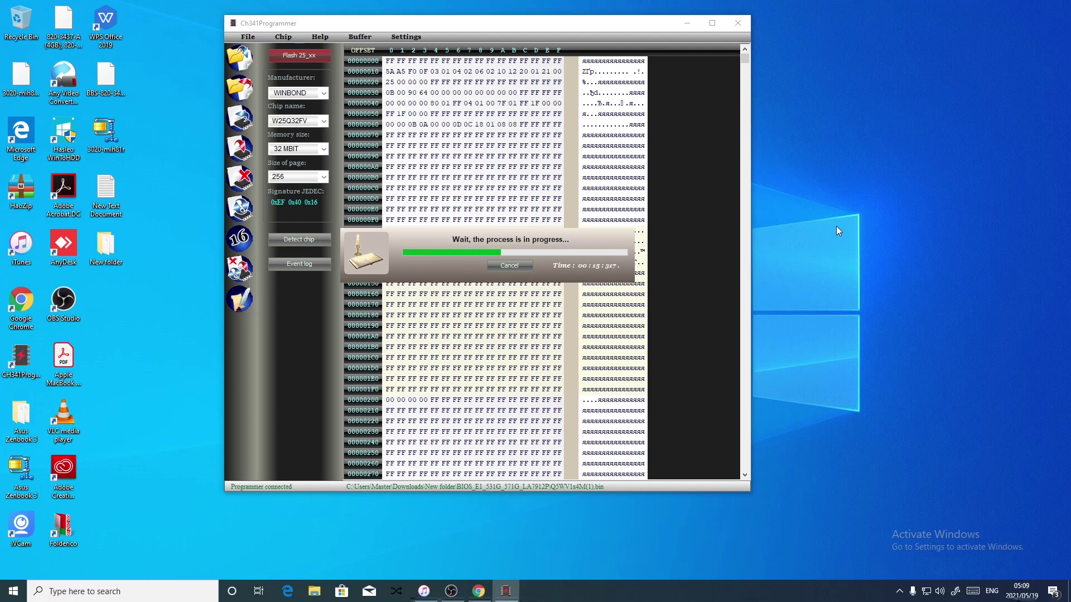
{"action": "right_click", "coordinate": [967, 31]}
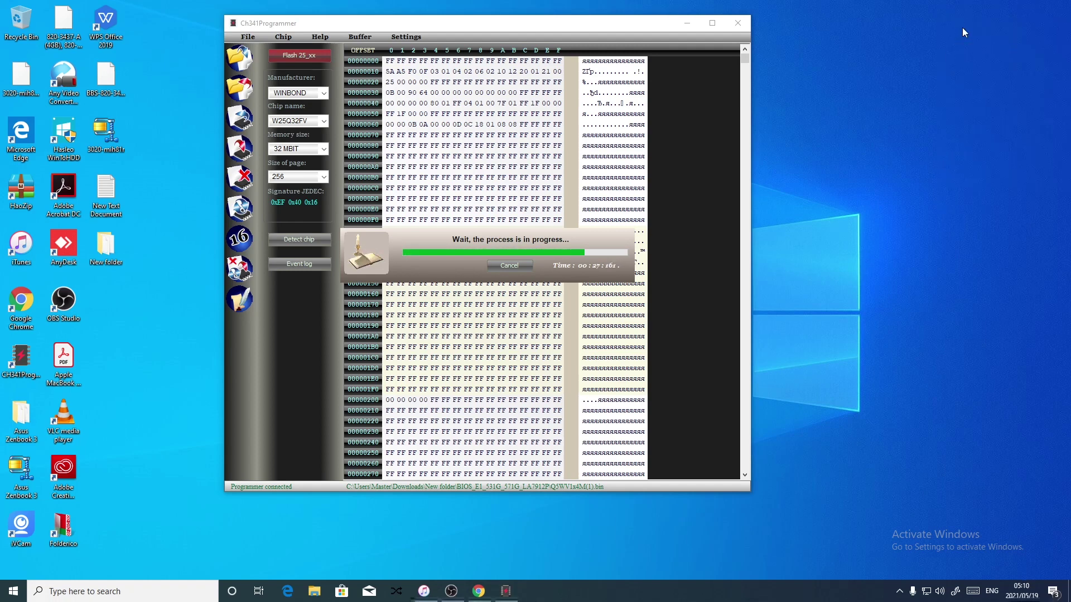
{"action": "right_click", "coordinate": [966, 32]}
{"action": "left_click", "coordinate": [510, 269]}
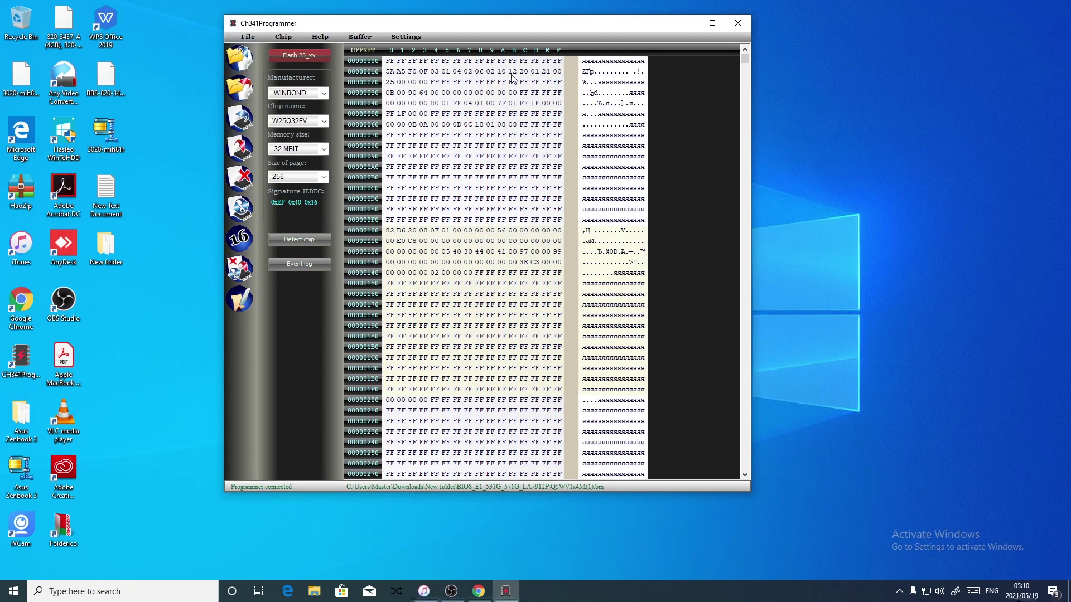
{"action": "left_click", "coordinate": [737, 24]}
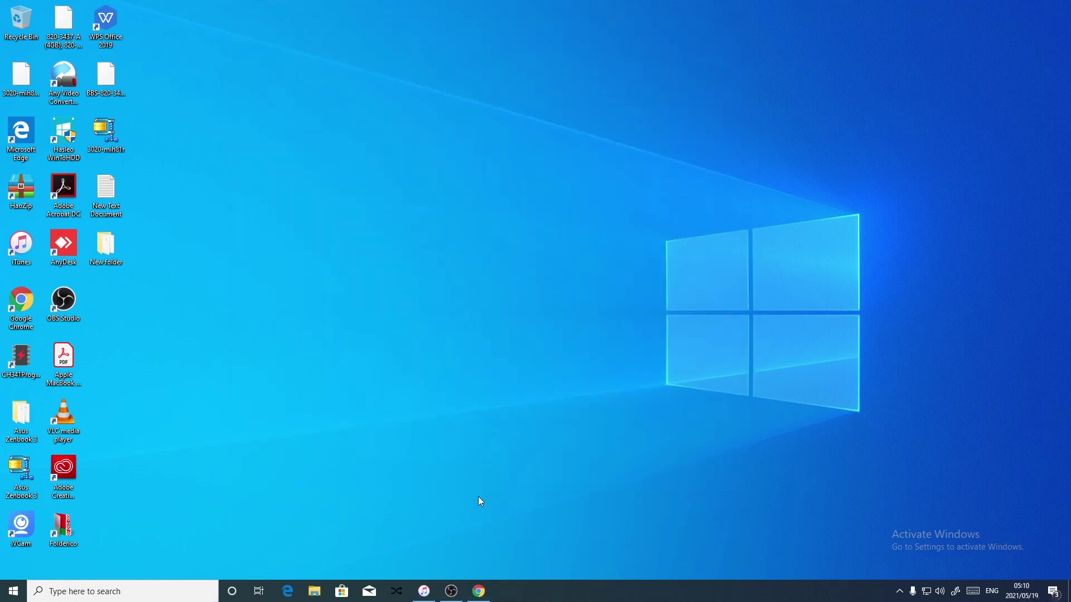